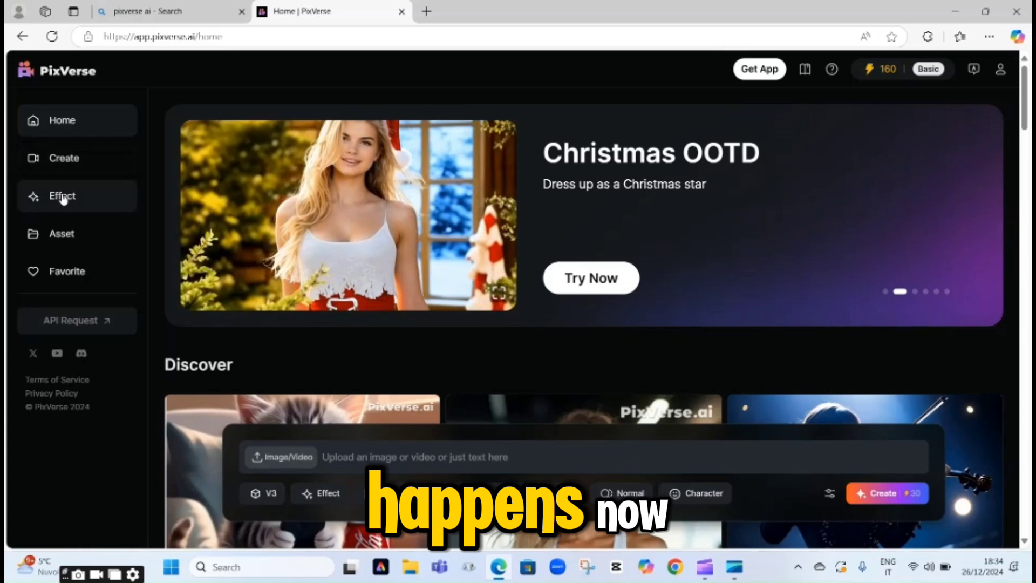
Step: Load the Muscle Surge effect template from the effect gallery and dismiss the upload popup
click(65, 201)
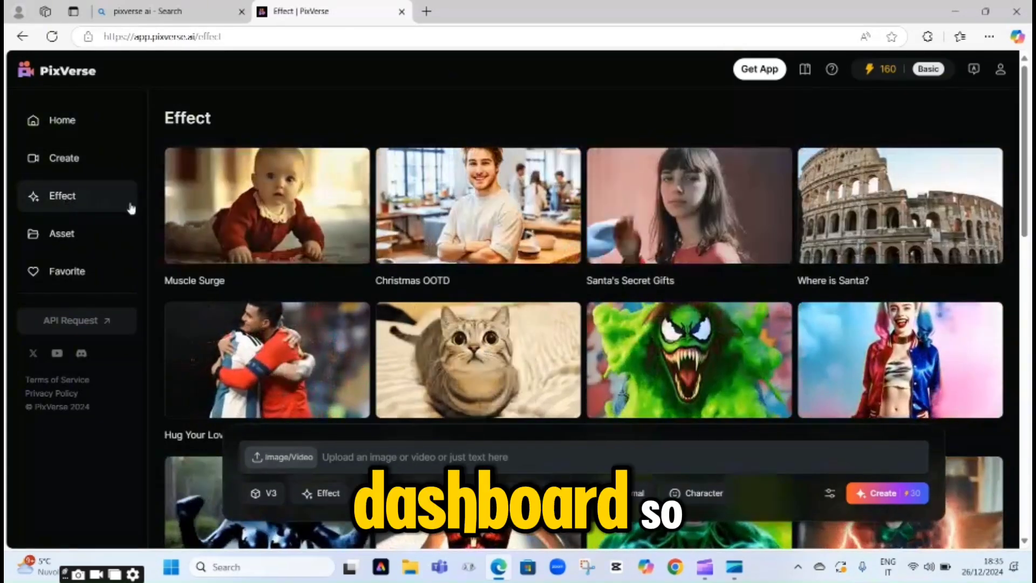
mouse_move(267, 206)
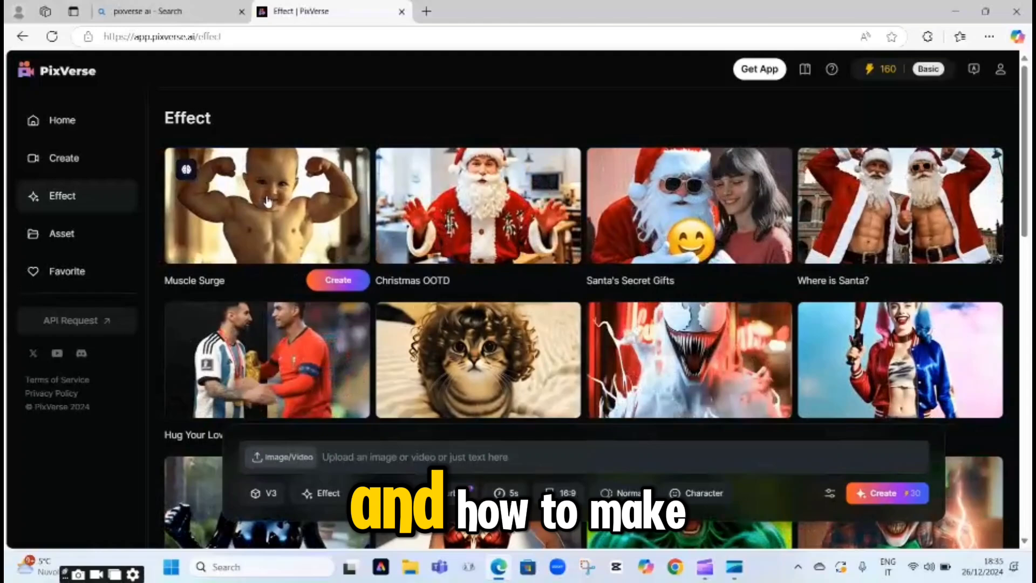
click(268, 201)
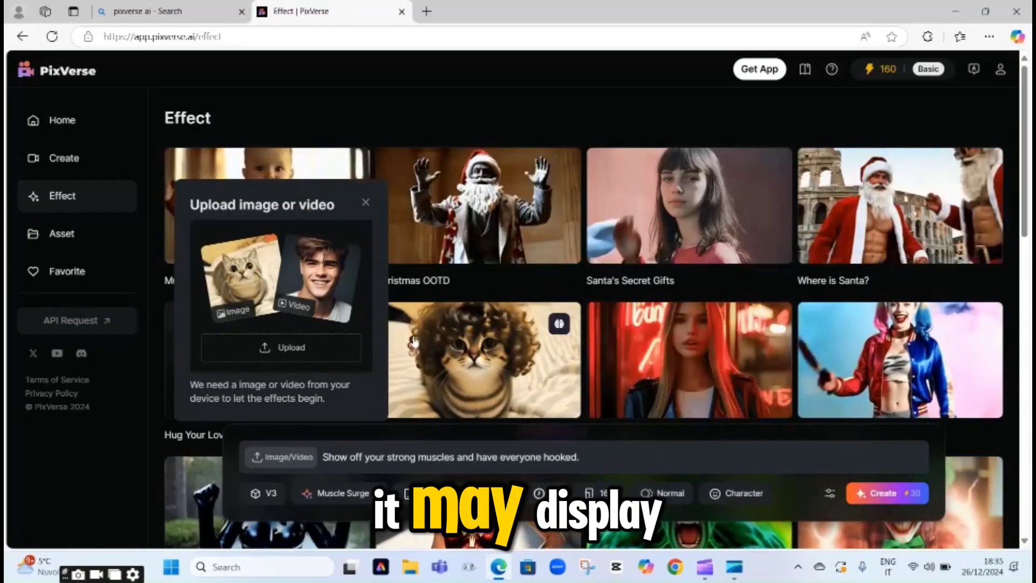
click(364, 203)
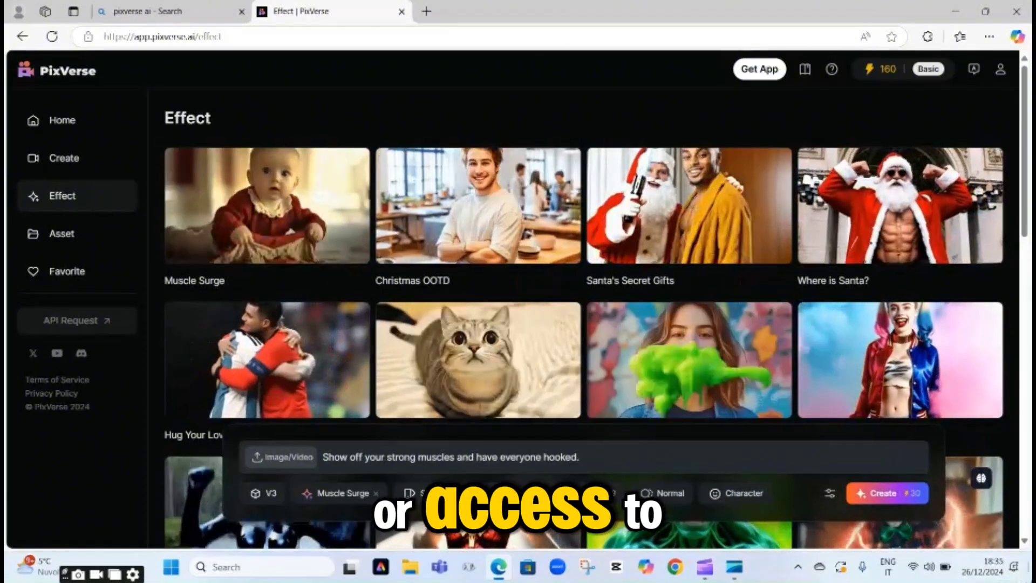
scroll(583, 308, down, 1)
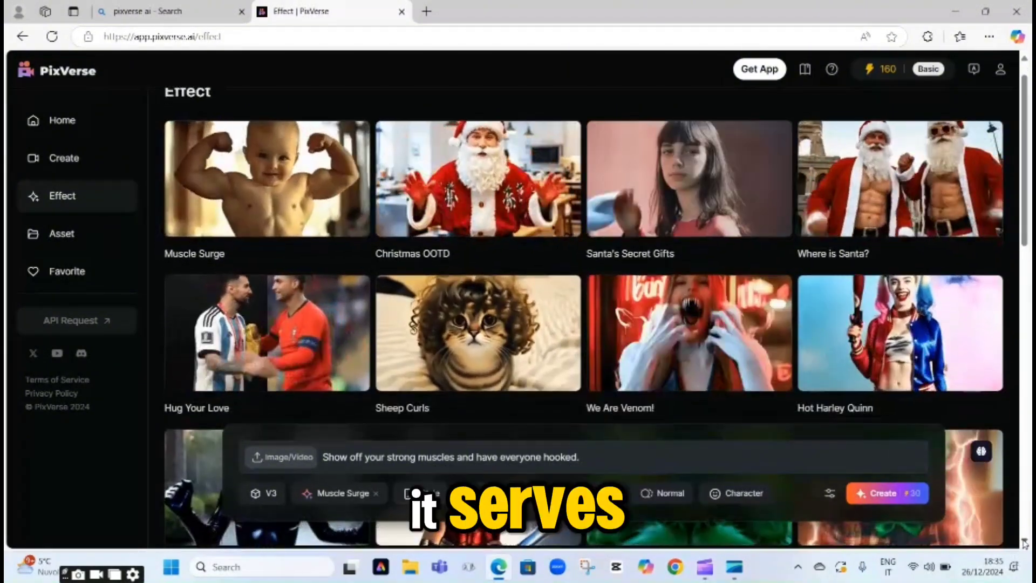
click(1025, 543)
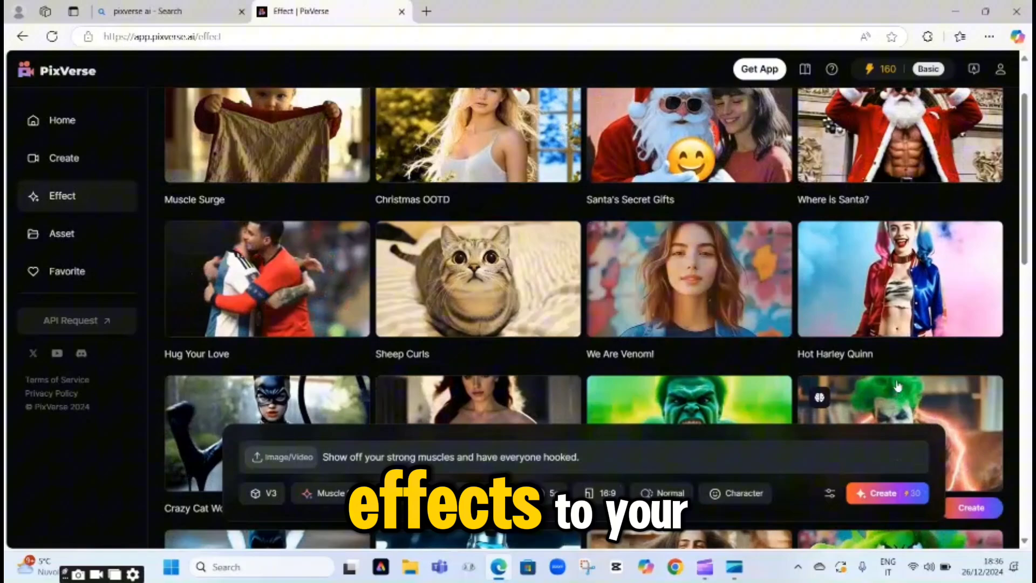
click(1025, 540)
scroll(1025, 541, down, 2)
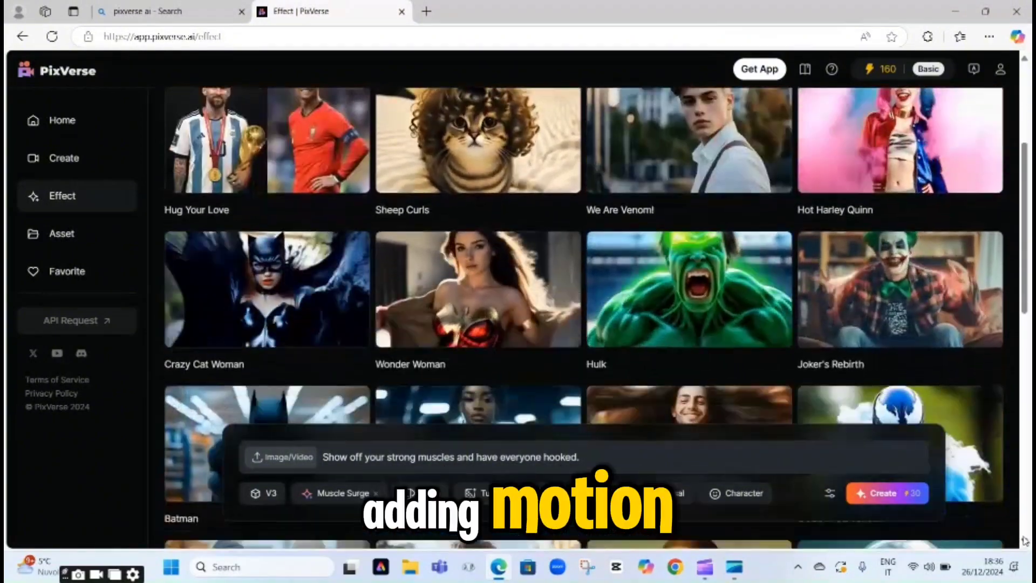
scroll(1024, 540, down, 2)
scroll(1025, 541, down, 2)
scroll(1025, 540, down, 3)
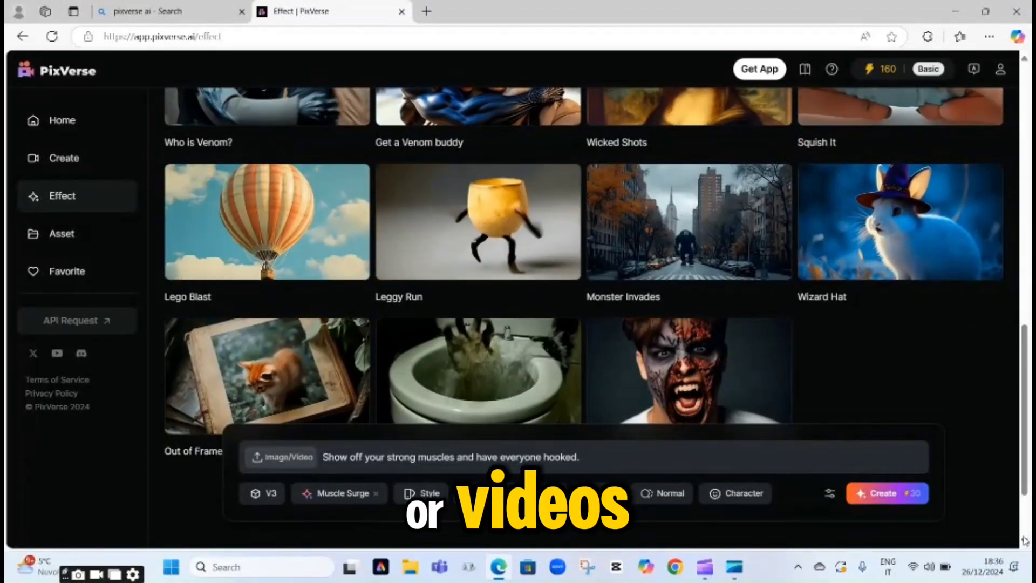
scroll(1025, 541, down, 1)
scroll(1025, 541, down, 1)
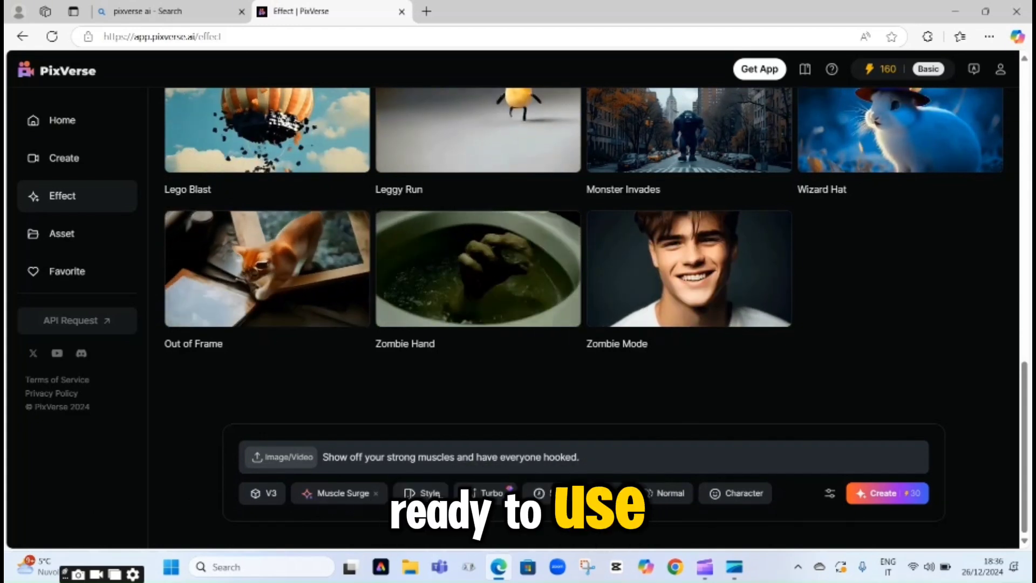
scroll(1024, 541, up, 1)
scroll(1026, 541, down, 1)
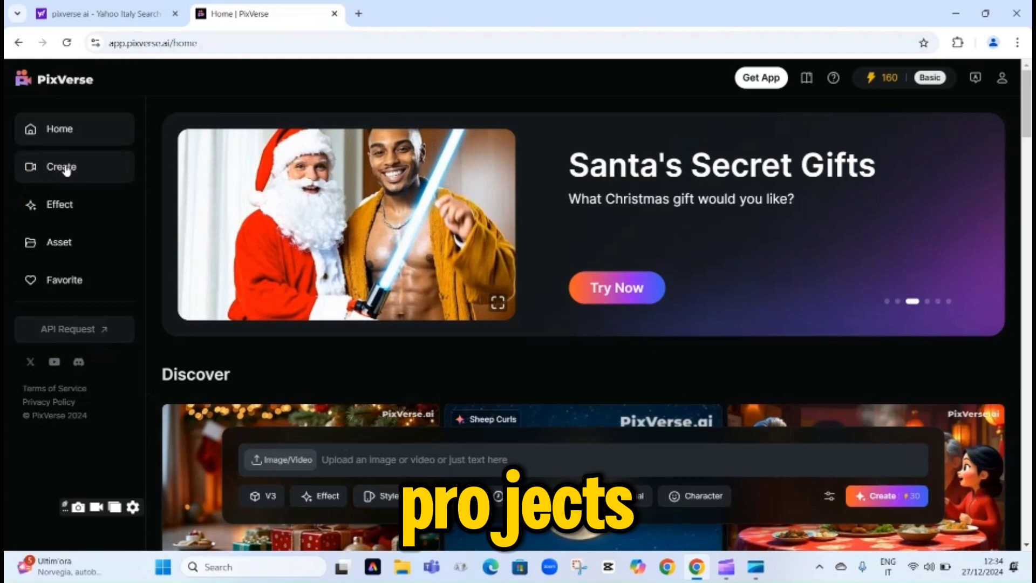
Step: Go to the video creation page to prompt 'a beautiful young girl missing in the rainforest'
click(67, 169)
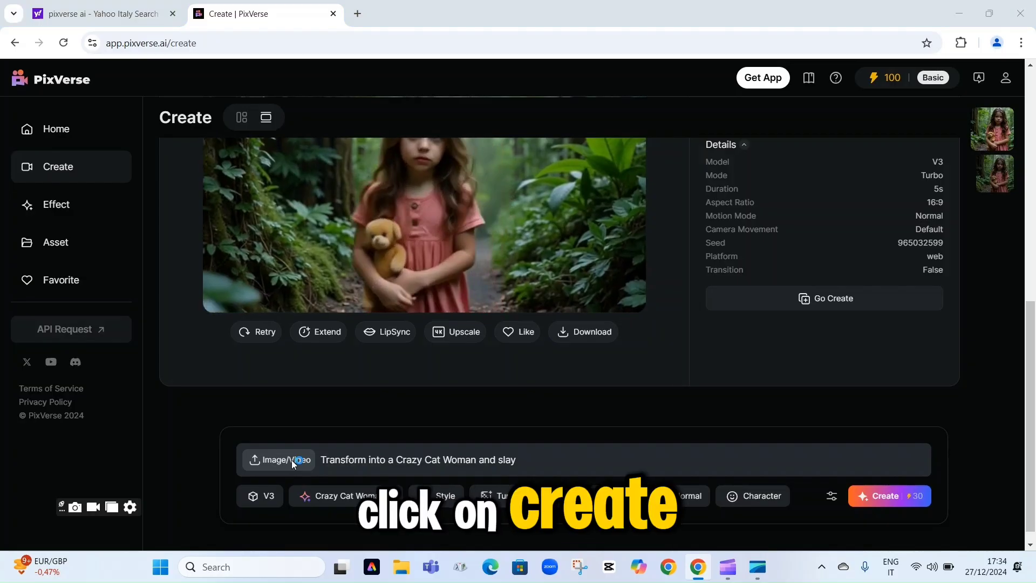
Step: Upload market.jpg as the source image for the 'buying fish in the market' video
click(292, 460)
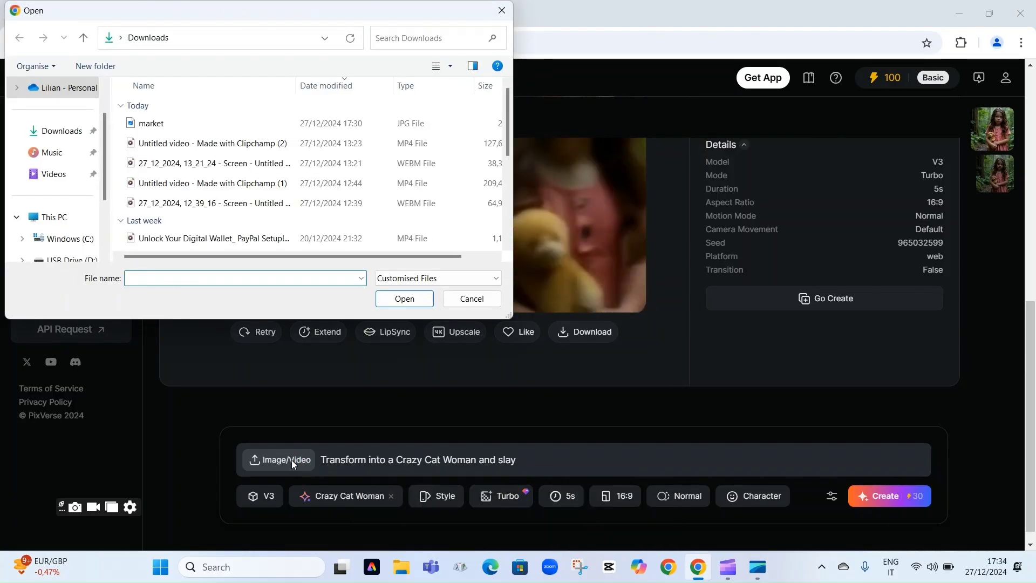
click(151, 123)
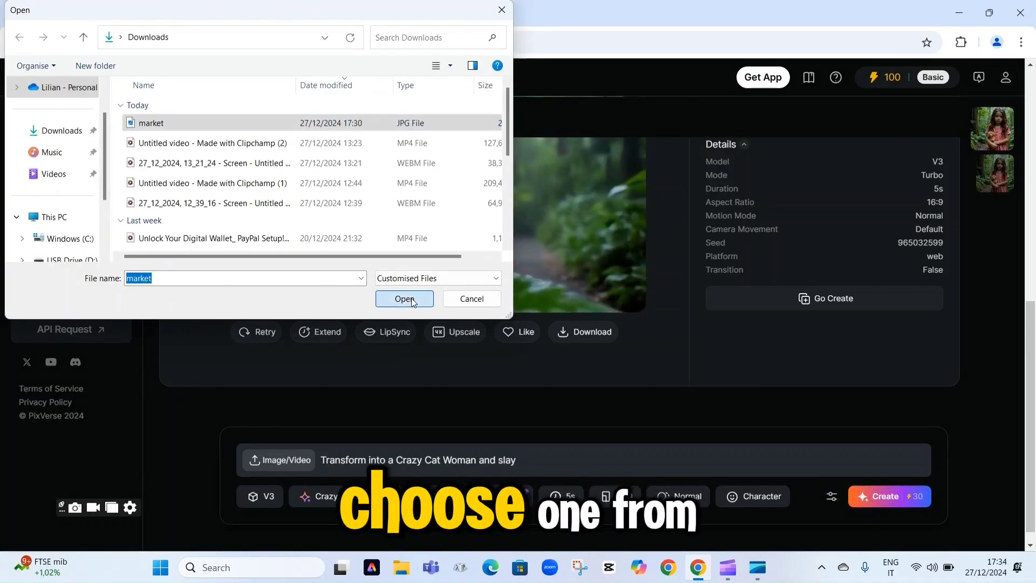
click(404, 298)
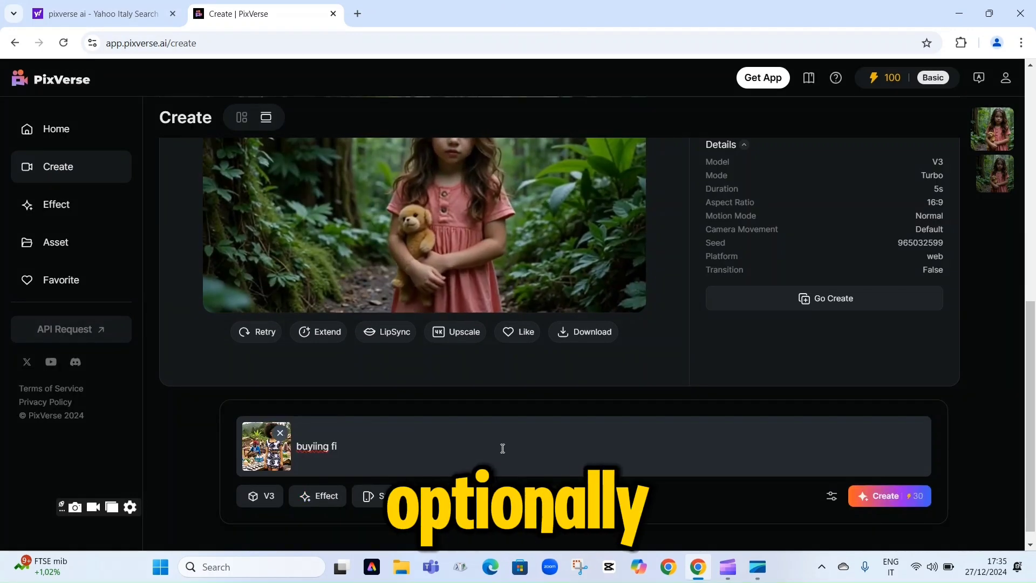
text(in )
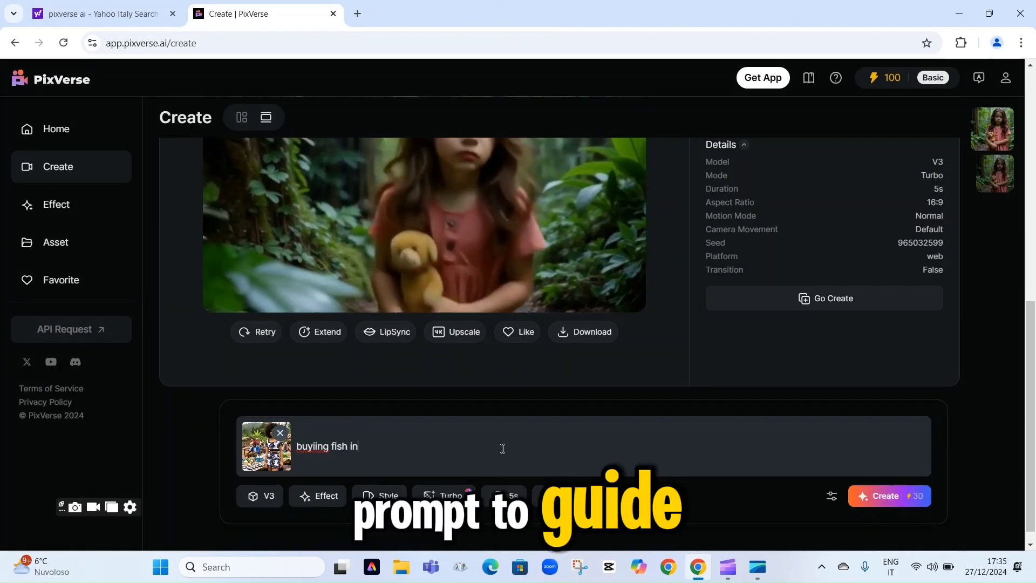
text(the m)
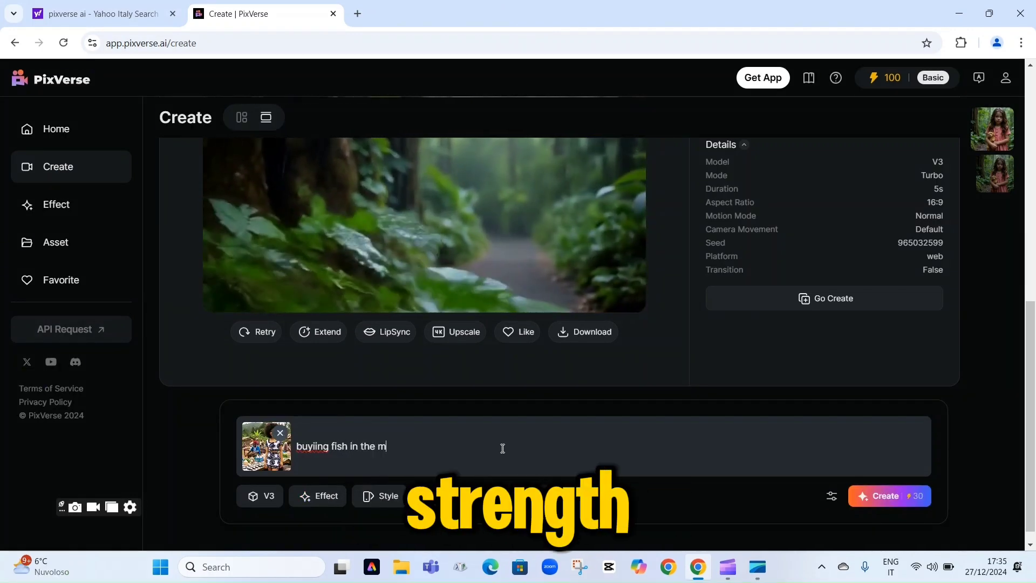
text(arket)
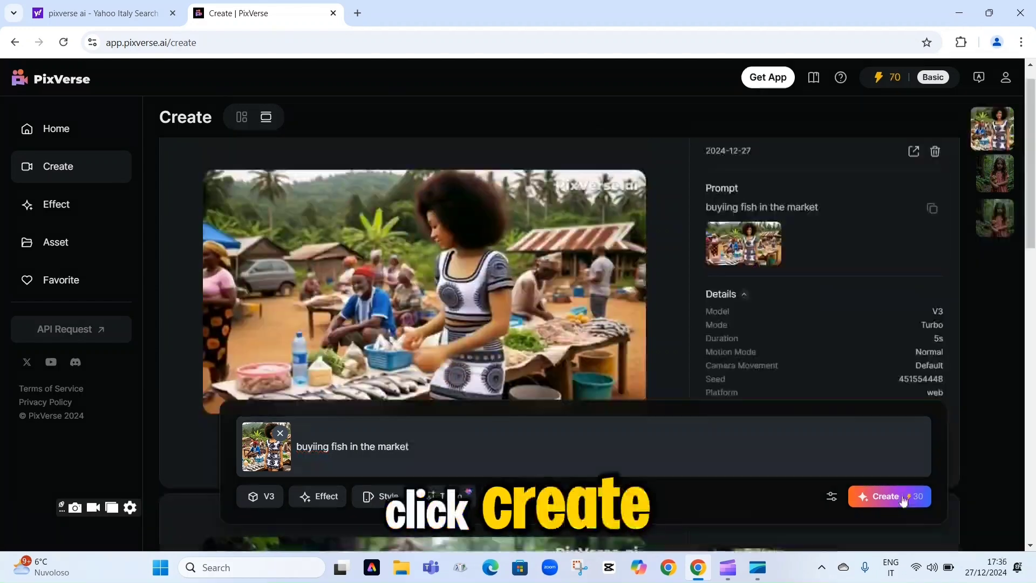